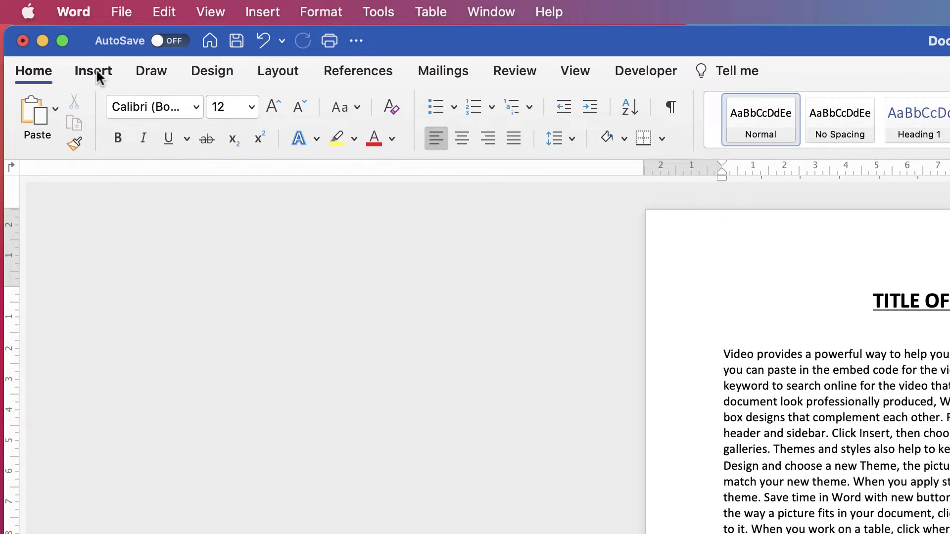
Step: Draw a 5.72 cm square with the Rectangle shape and drag it onto the first paragraph
left_click(94, 71)
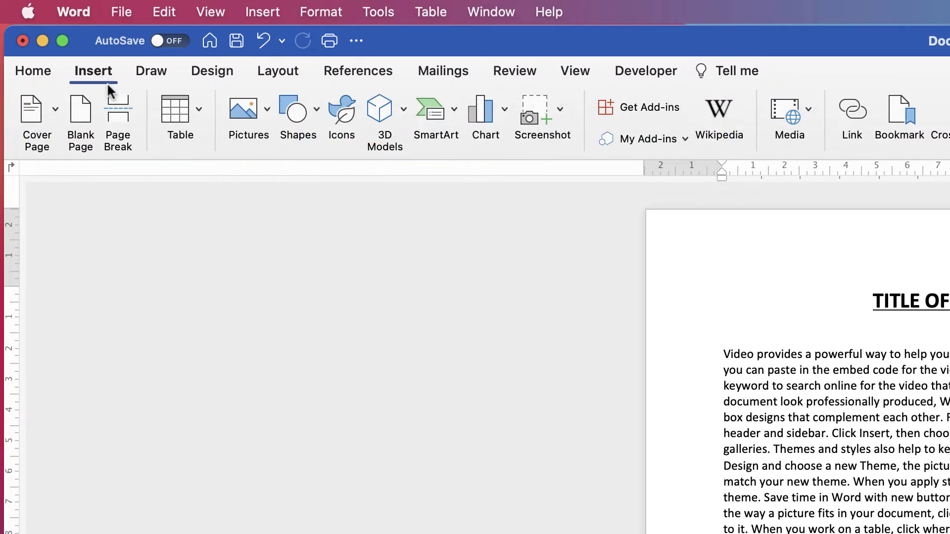
left_click(317, 118)
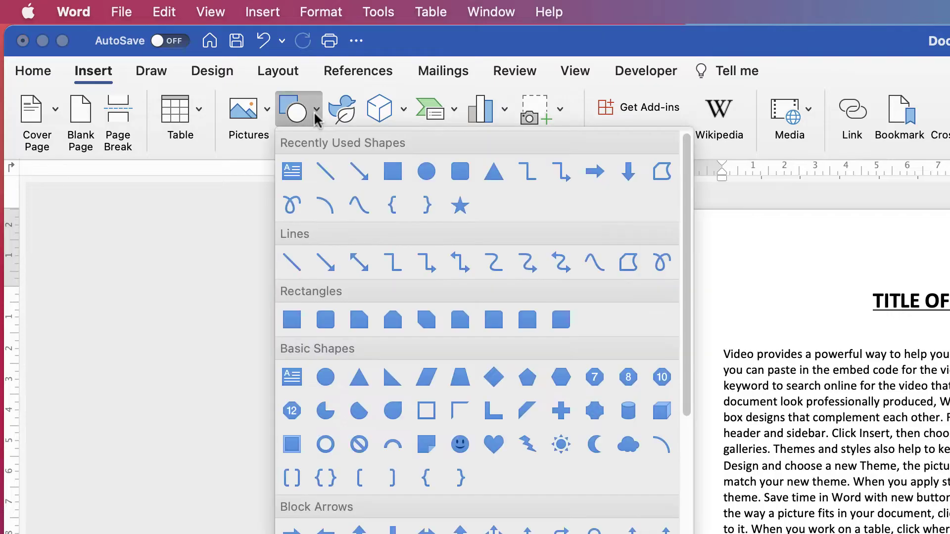
left_click(292, 320)
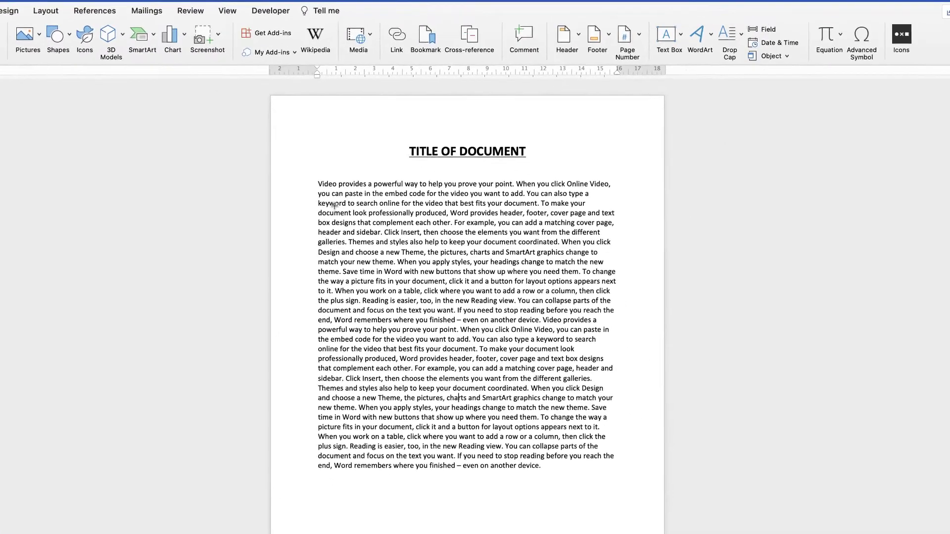
left_click_drag(335, 204, 438, 308)
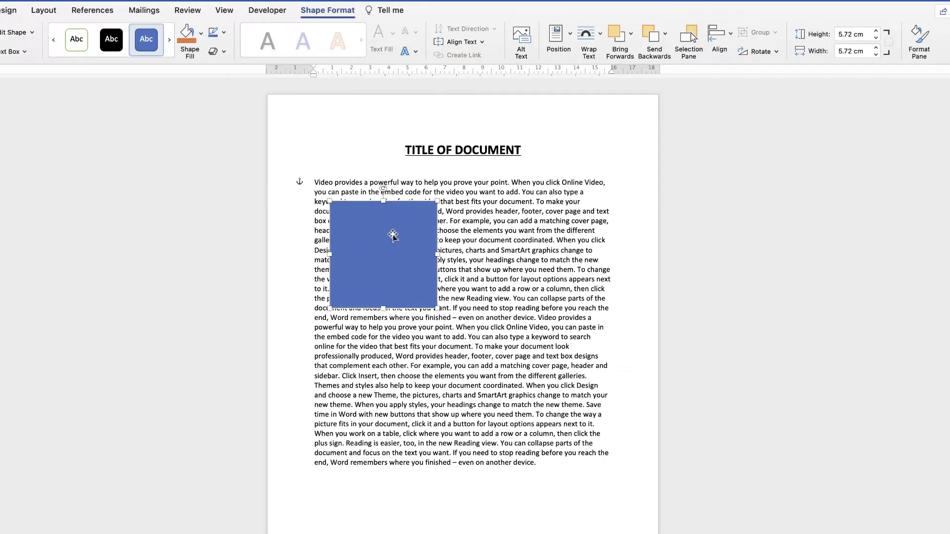
left_click_drag(378, 245, 366, 225)
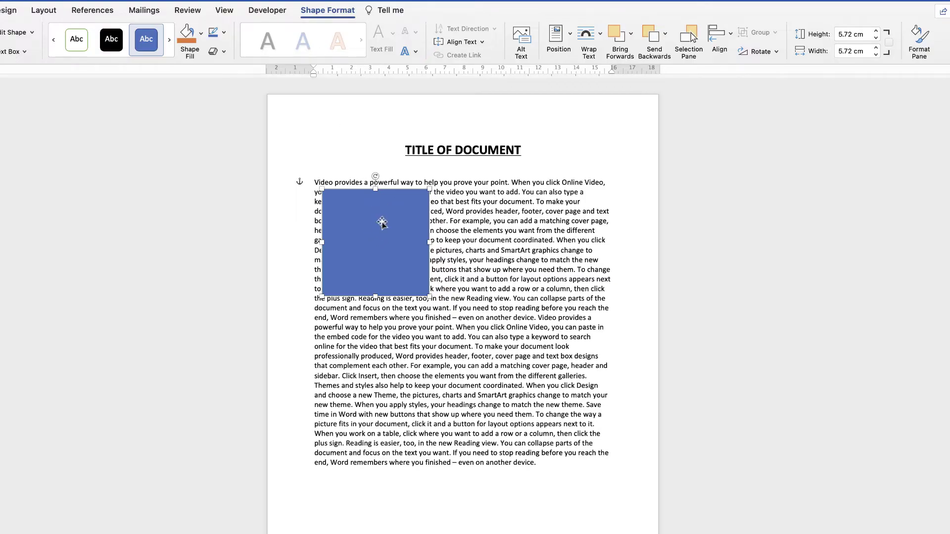
right_click(388, 221)
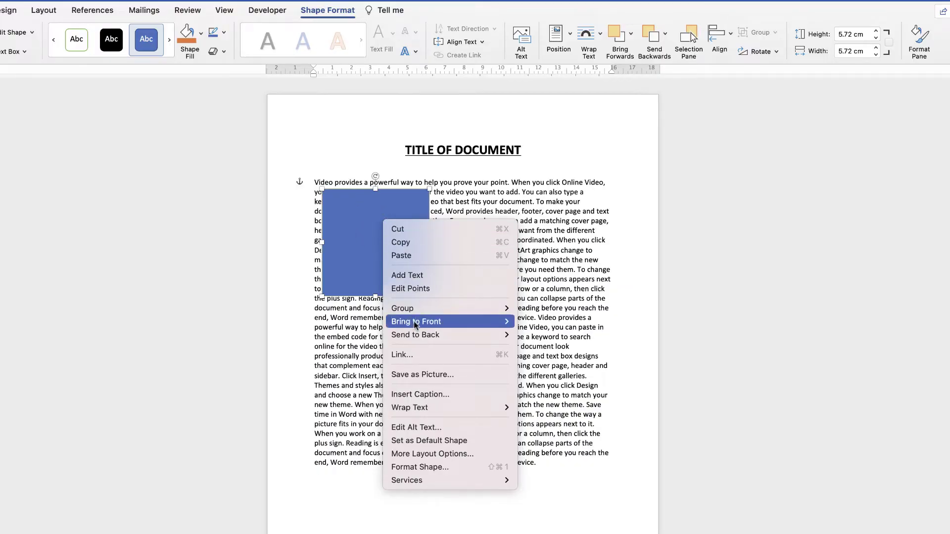
mouse_move(404, 409)
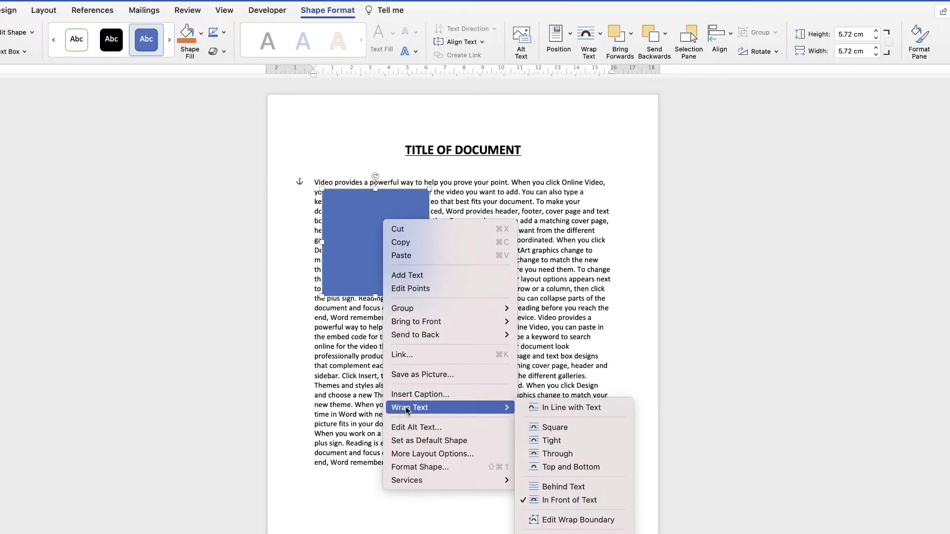
left_click(375, 130)
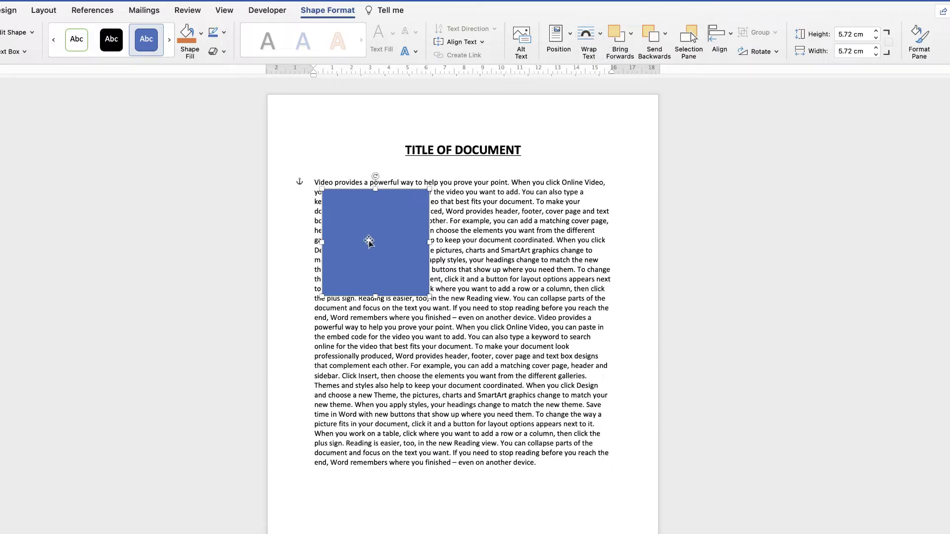
Step: Nudge the blue square slightly right and bring up the Wrap Text choices
mouse_move(370, 241)
left_mouse_down()
mouse_move(439, 224)
mouse_move(418, 301)
mouse_move(373, 257)
mouse_move(392, 234)
mouse_move(372, 235)
left_mouse_up()
mouse_move(357, 234)
left_mouse_down()
mouse_move(421, 249)
mouse_move(377, 271)
mouse_move(366, 226)
mouse_move(369, 242)
left_mouse_up()
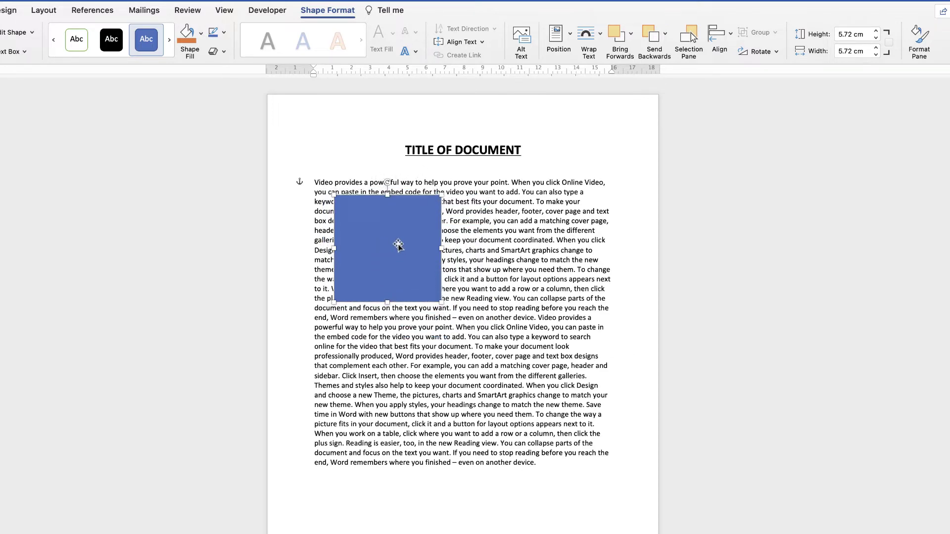
left_click(601, 37)
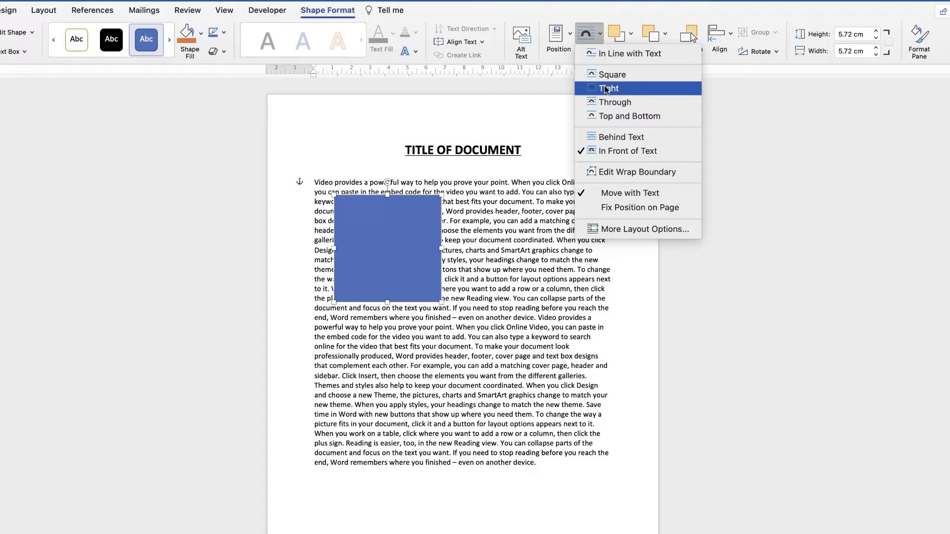
Step: Wrap the square Tight and reposition it higher within the first paragraph
left_click(604, 91)
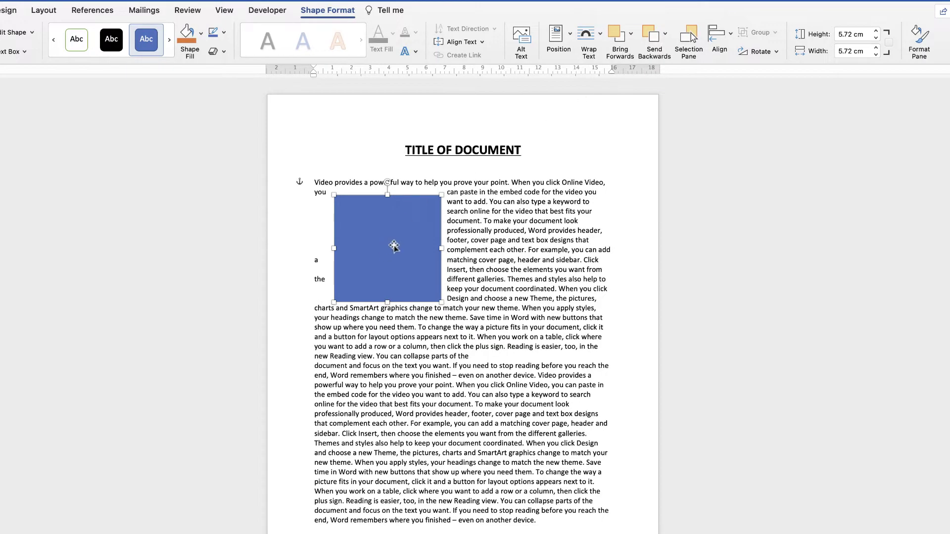
left_click_drag(393, 244, 407, 326)
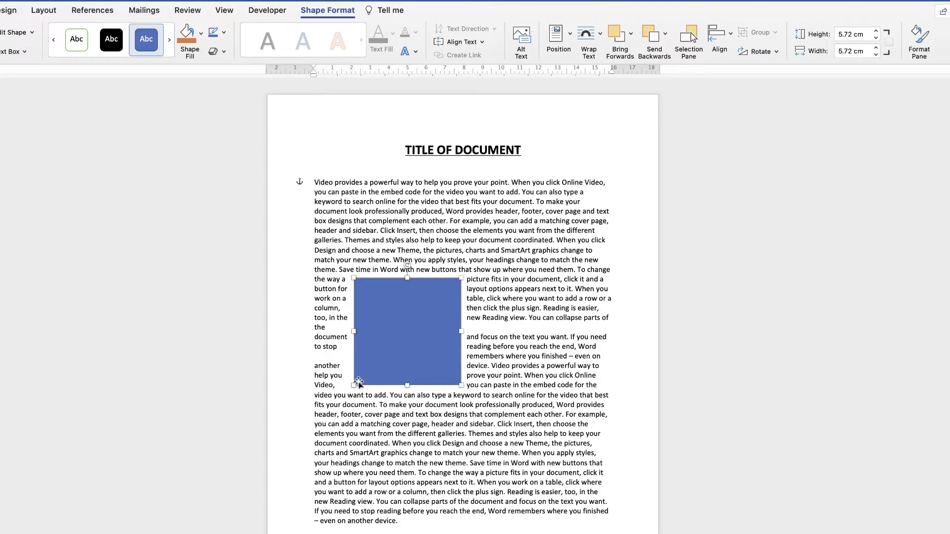
left_click_drag(398, 329, 386, 251)
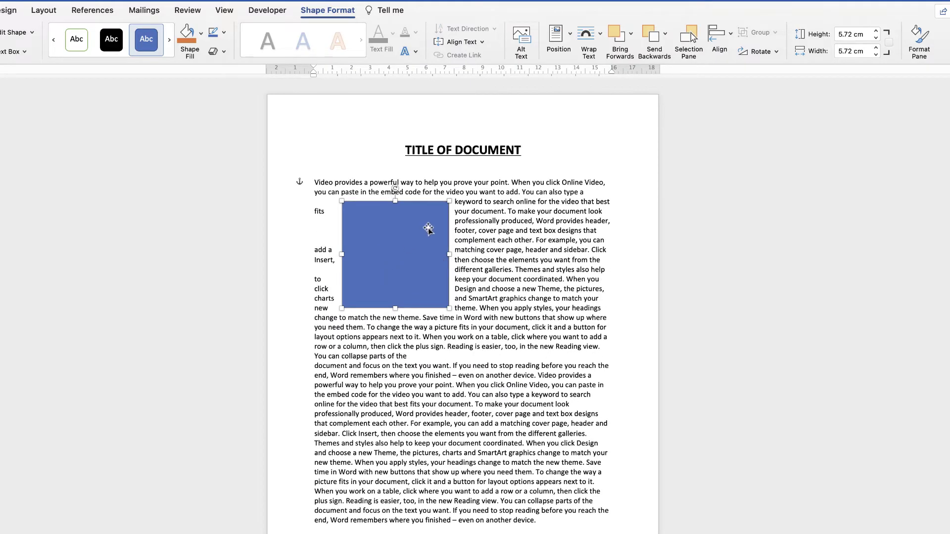
left_click(600, 34)
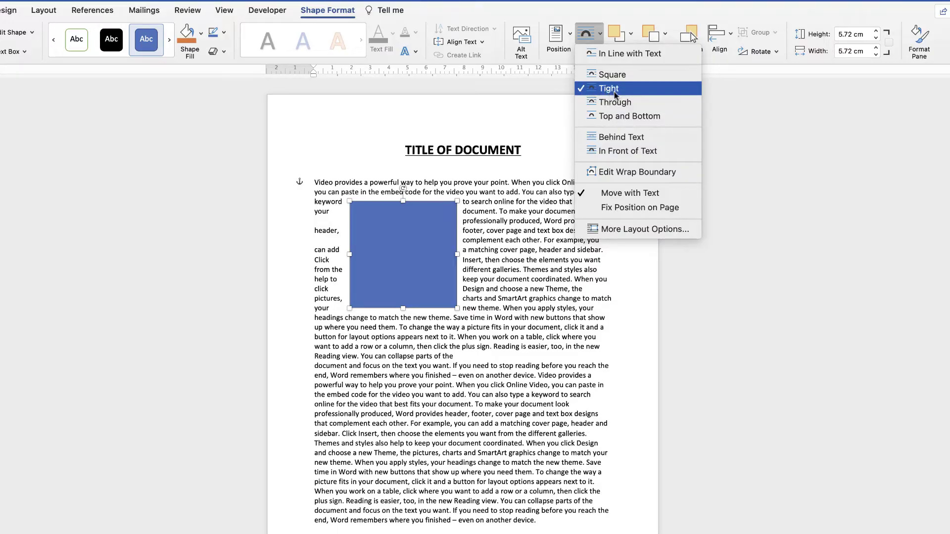
Step: Apply Top and Bottom wrapping and lower the square below the fourth line
left_click(608, 117)
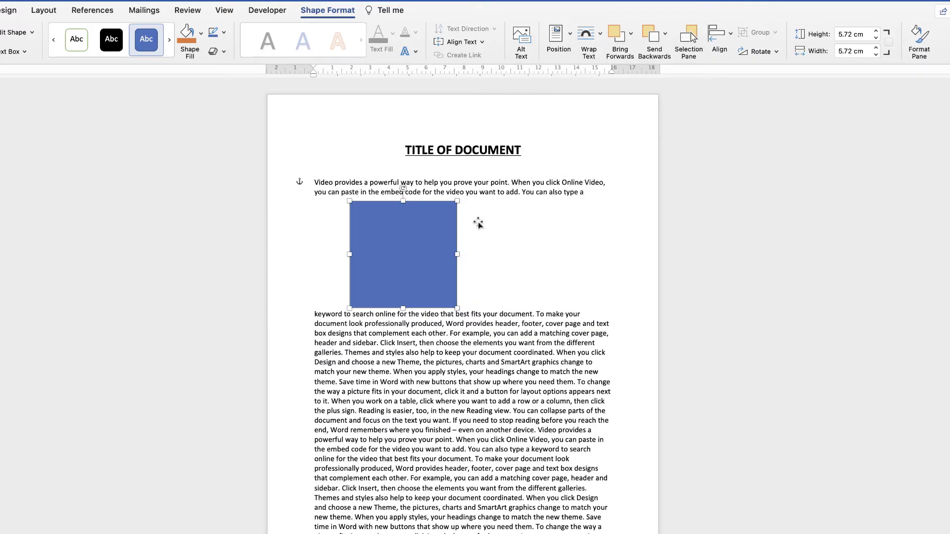
left_click_drag(411, 257, 397, 272)
left_click(589, 37)
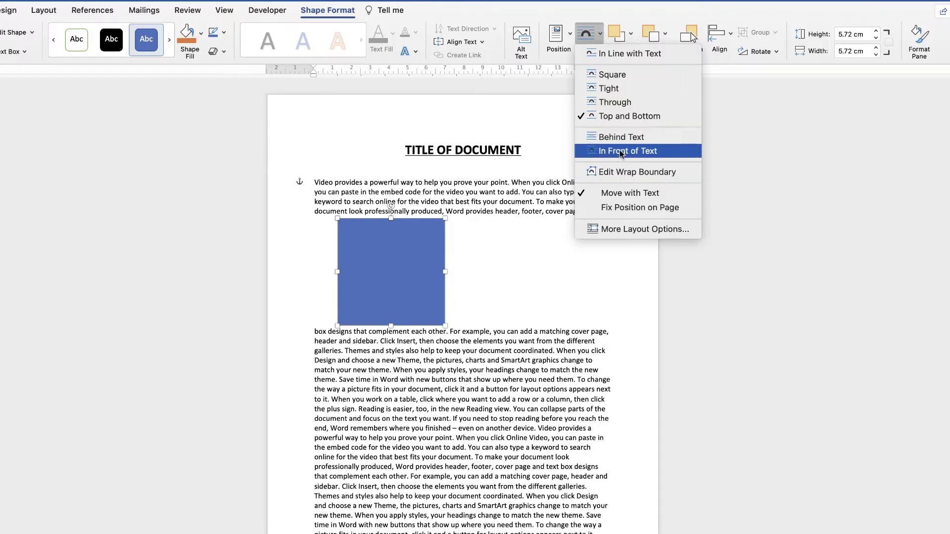
Step: Put the square Behind Text and delete the blank line under the title
left_click(607, 136)
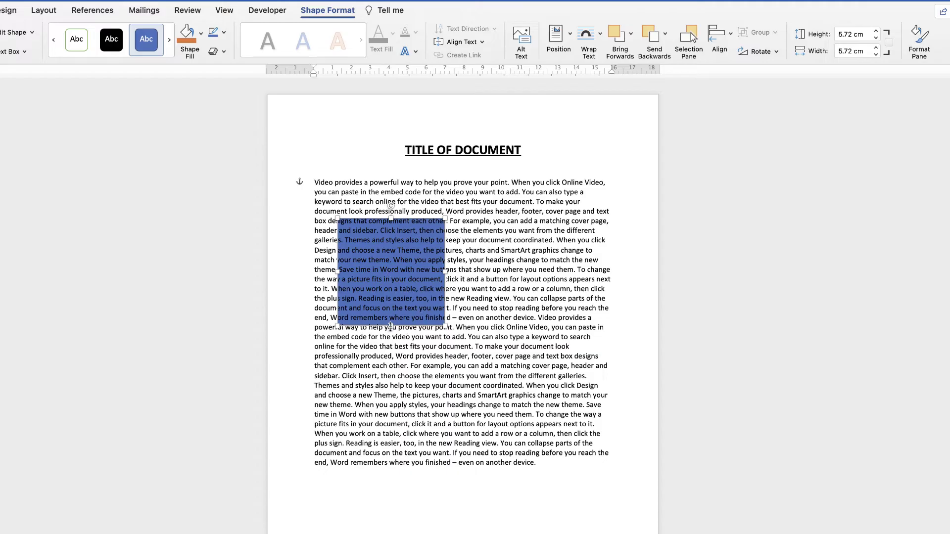
left_click(443, 289)
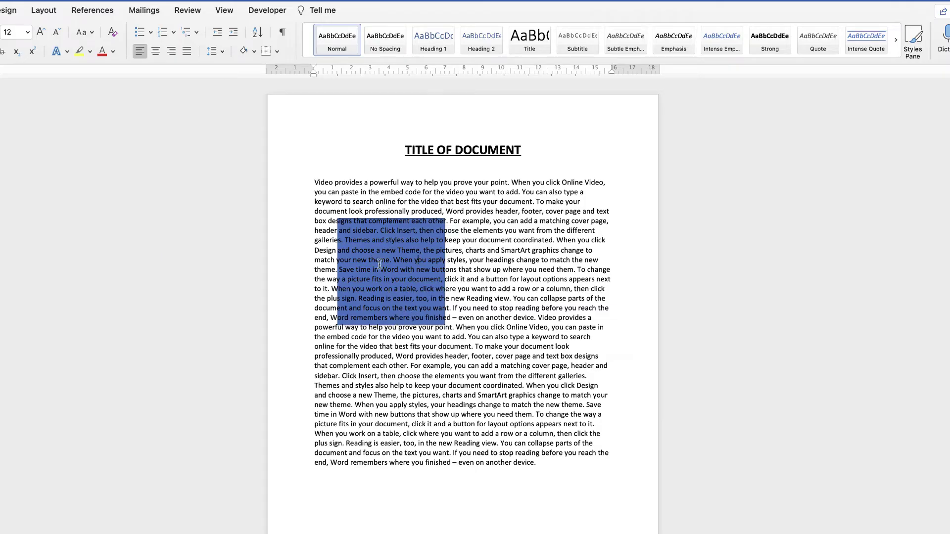
left_click(360, 169)
key("BackSpace")
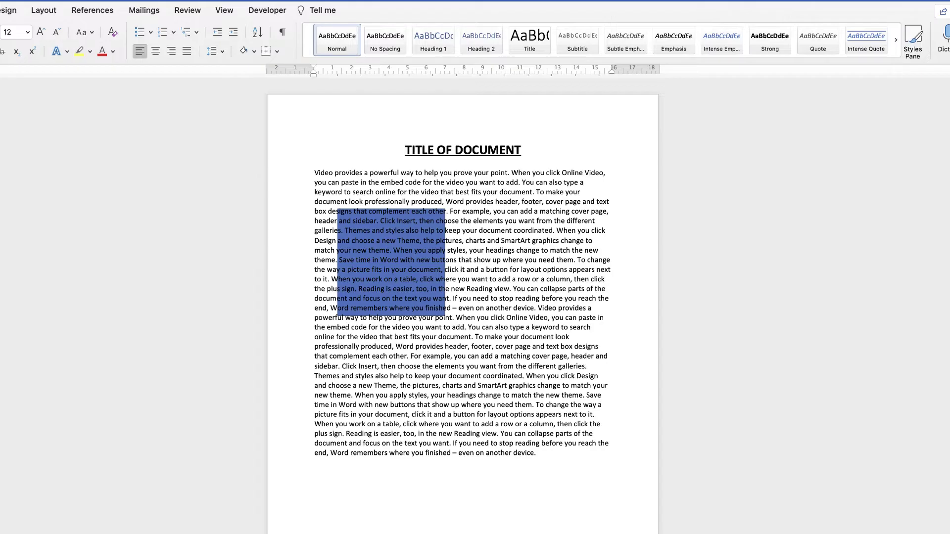
key("Return")
key("Return")
key("Return")
Step: Switch the square to In Front of Text and remove the extra blank lines
left_click(391, 282)
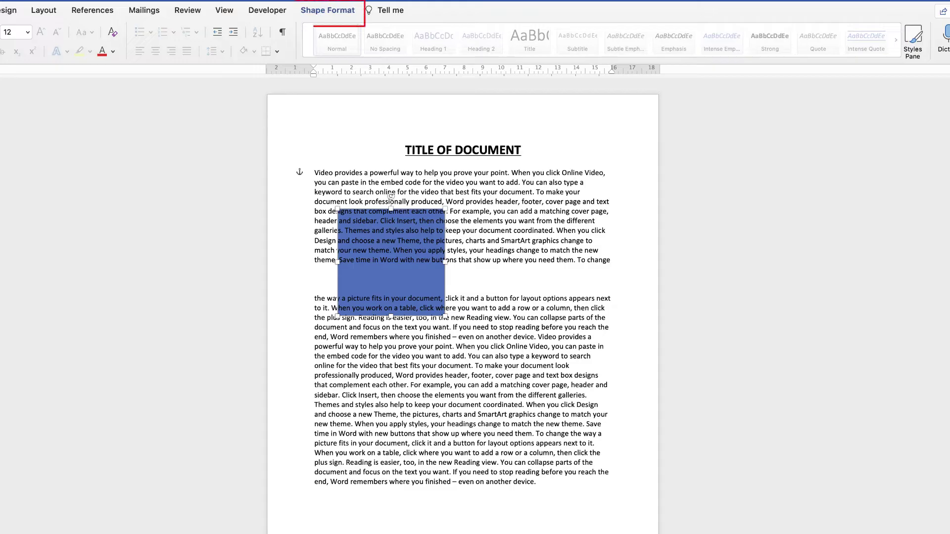
left_click(328, 10)
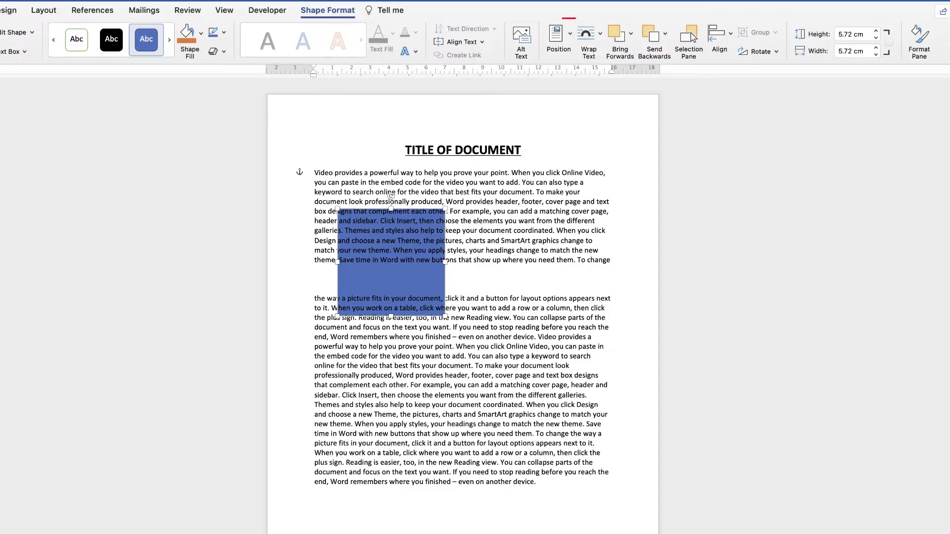
left_click(586, 35)
key("Down")
key("Return")
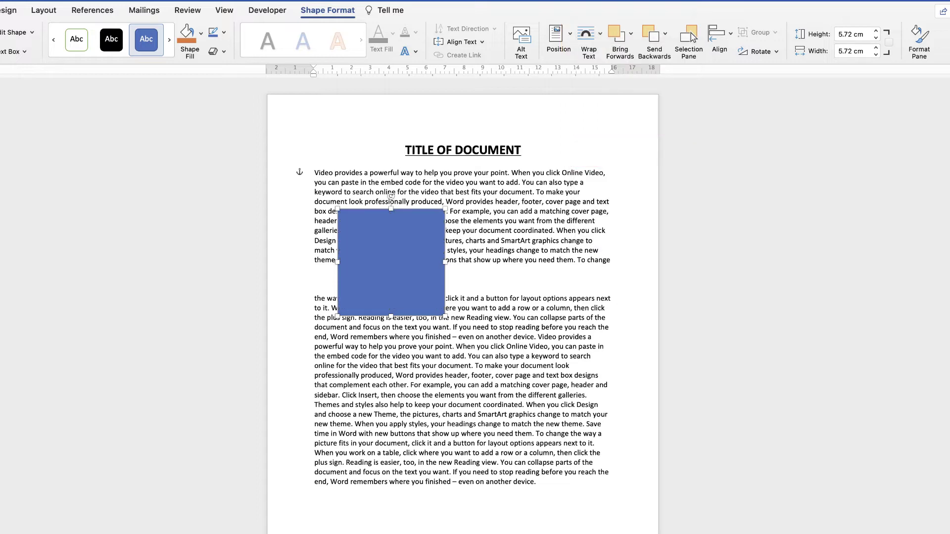
left_click(315, 298)
key("BackSpace")
key("BackSpace")
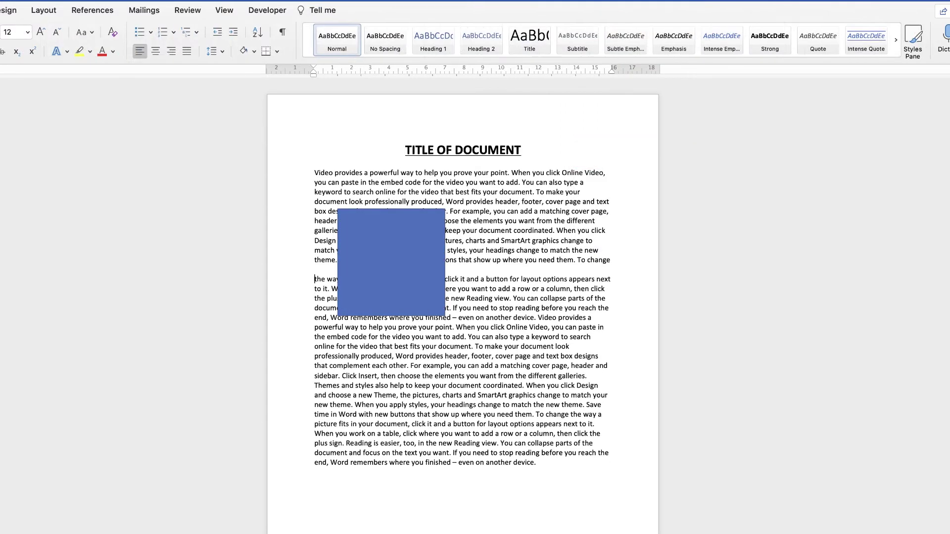
key("BackSpace")
Step: Move the square up over the opening paragraph with Shape Format tools showing
left_click_drag(396, 261, 396, 236)
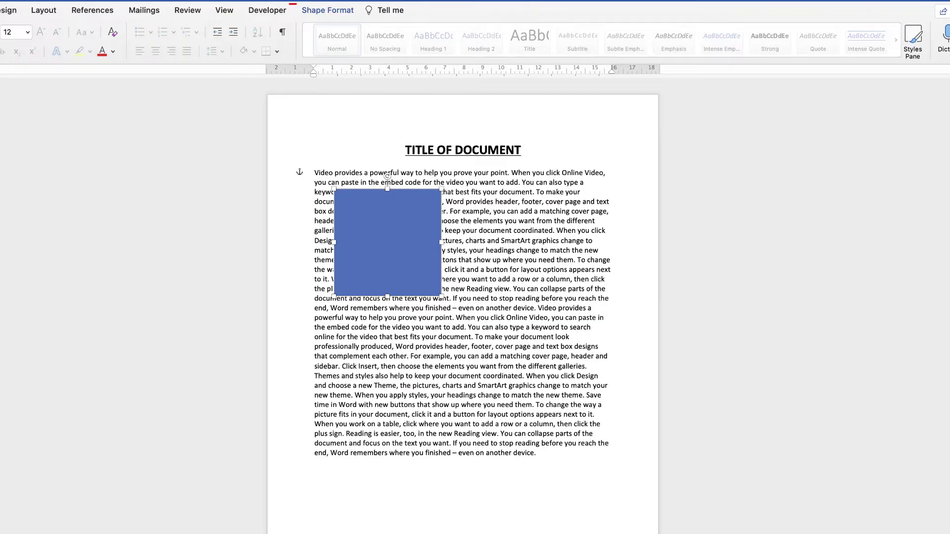
left_click(327, 10)
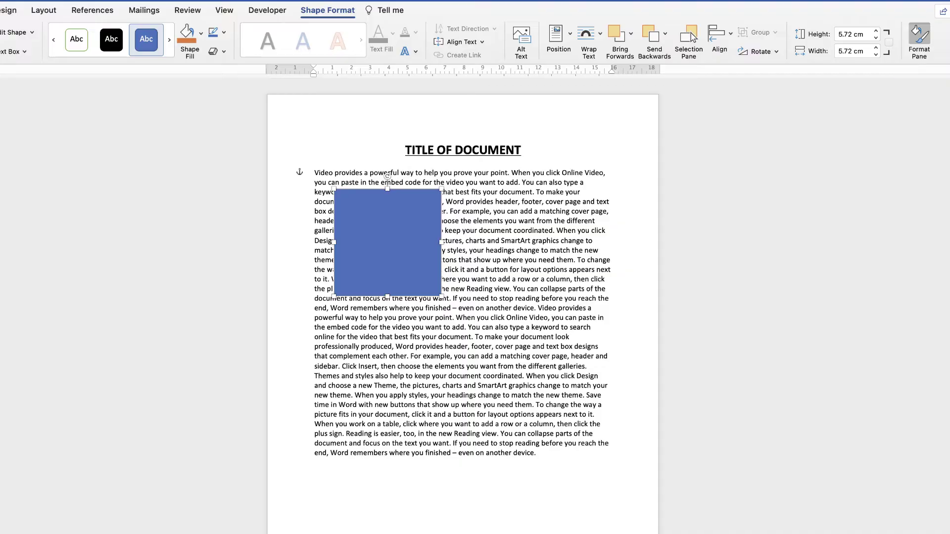
left_click(919, 42)
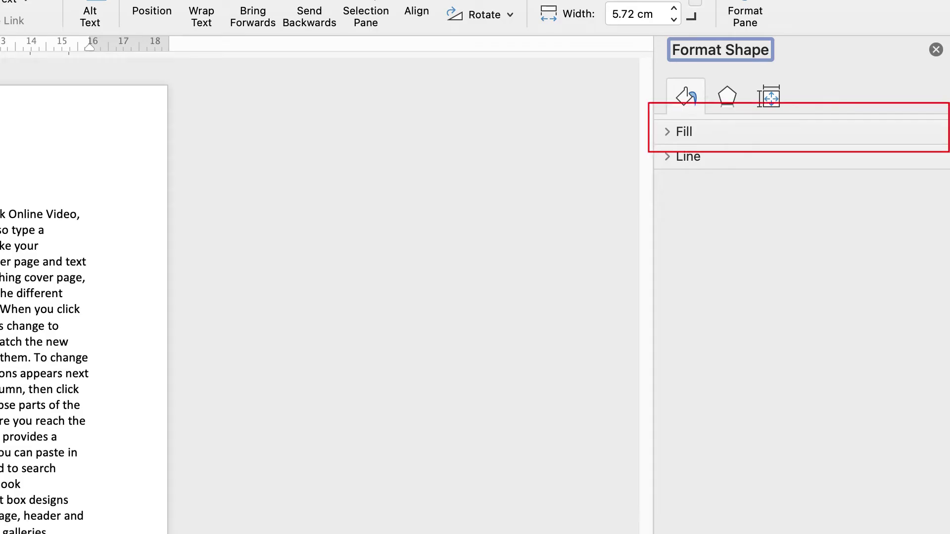
left_click(685, 132)
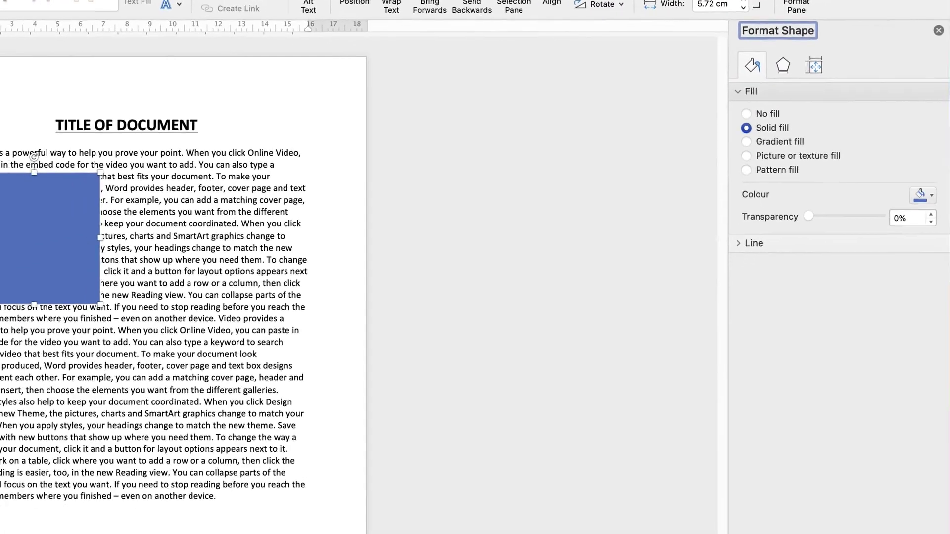
type("28")
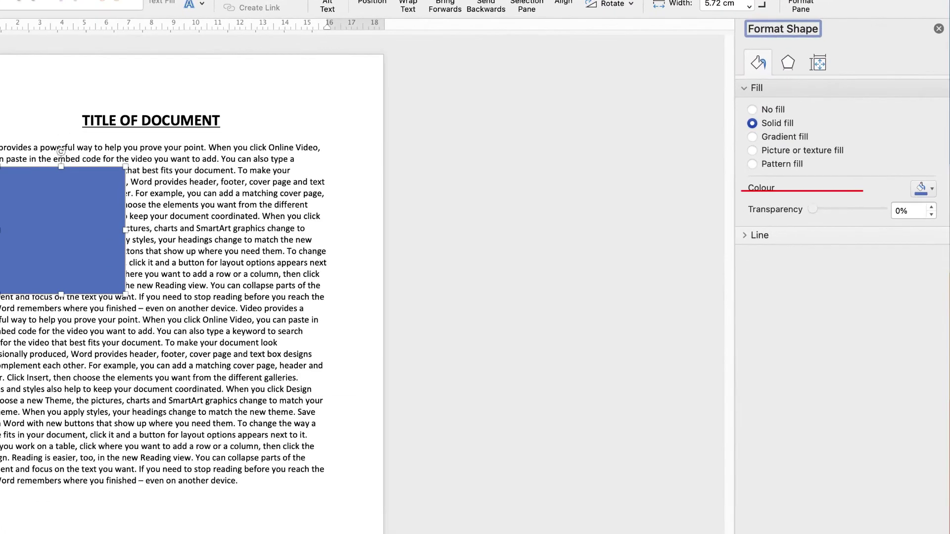
left_click_drag(833, 209, 813, 209)
left_click(939, 28)
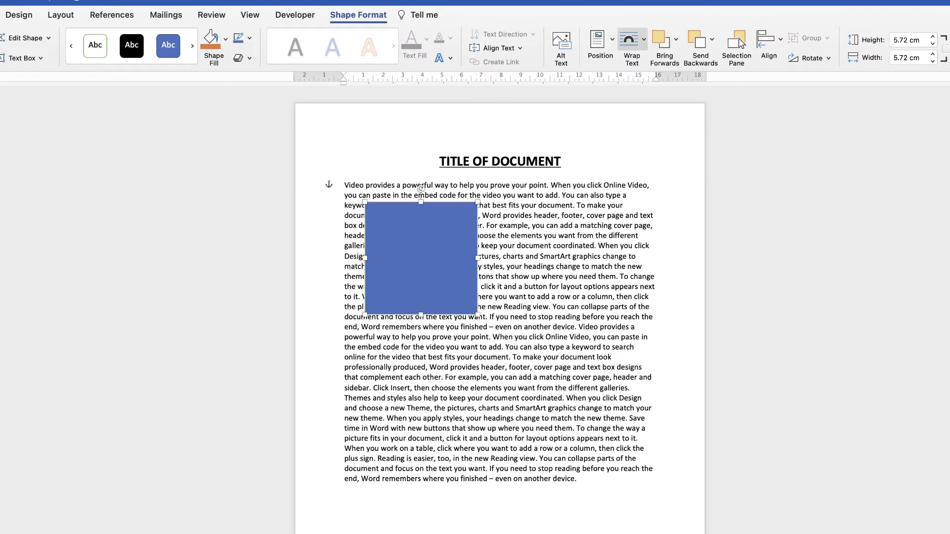
Step: Wrap the square Tight and move it toward the middle of the paragraph
left_click(632, 45)
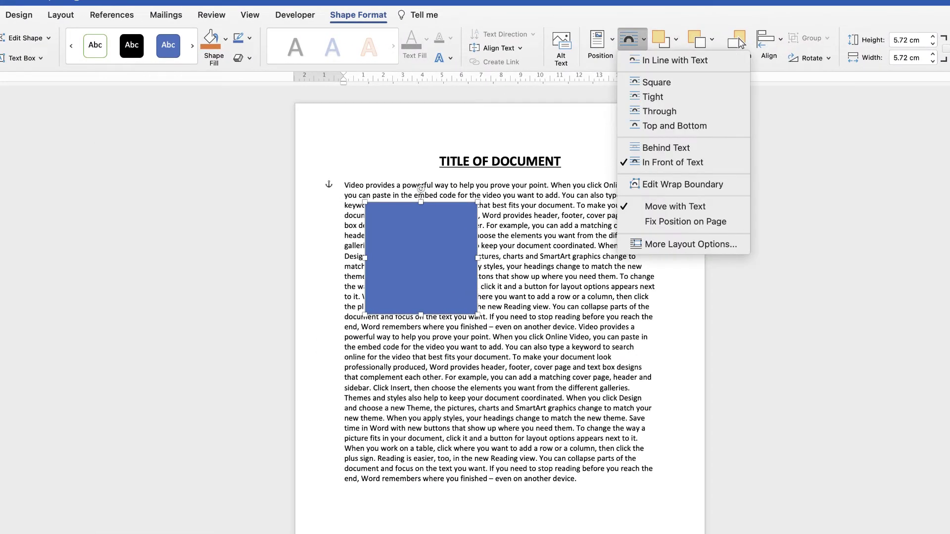
key("Escape")
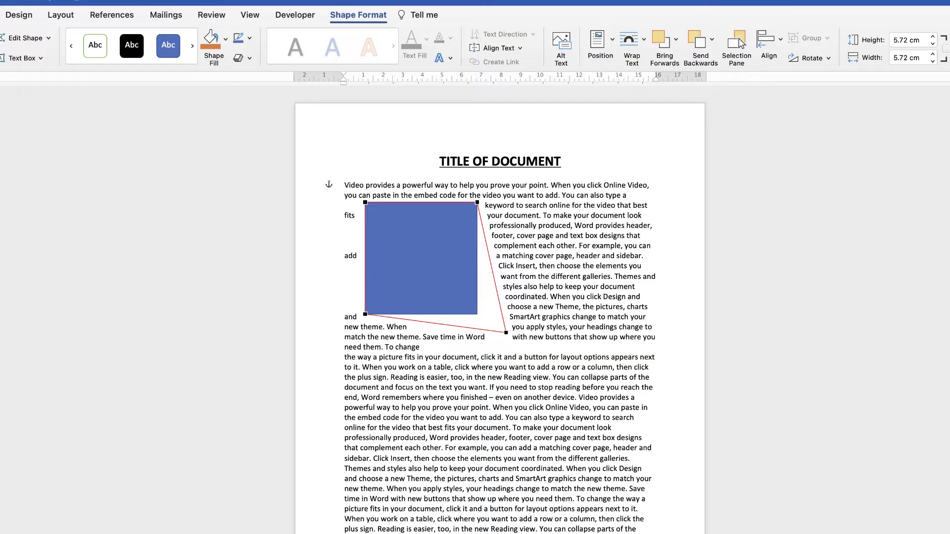
left_click_drag(436, 255, 514, 299)
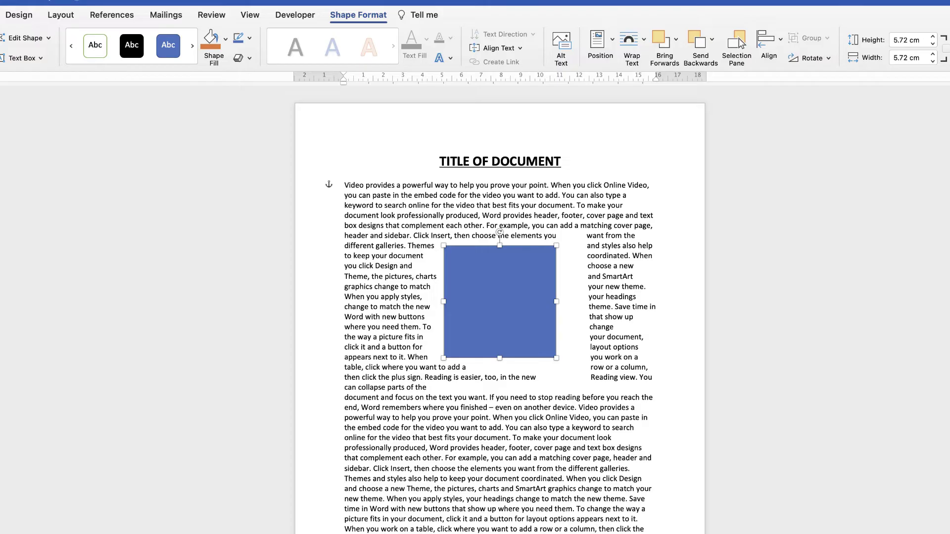
Step: Reapply Tight wrapping and shift the square slightly lower and to the right
left_click(629, 40)
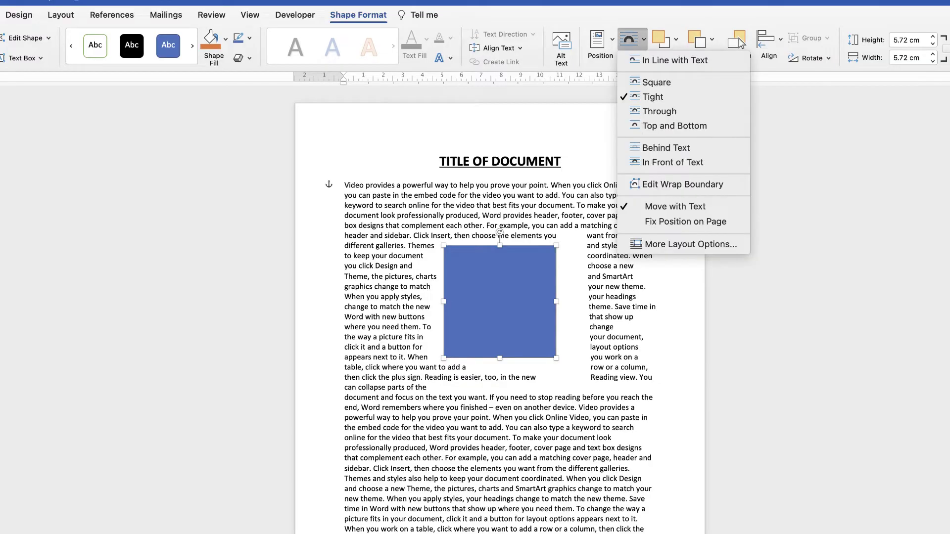
key("Down")
key("Down")
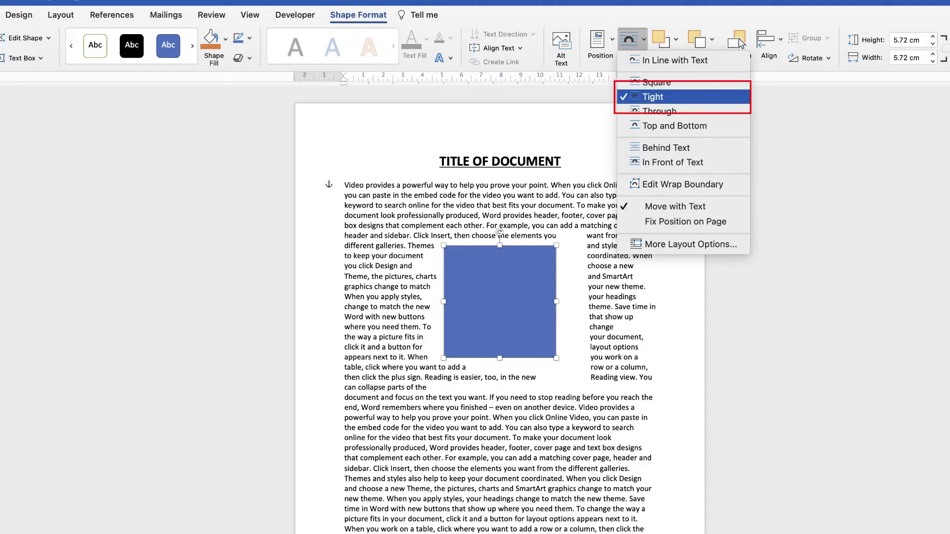
key("Return")
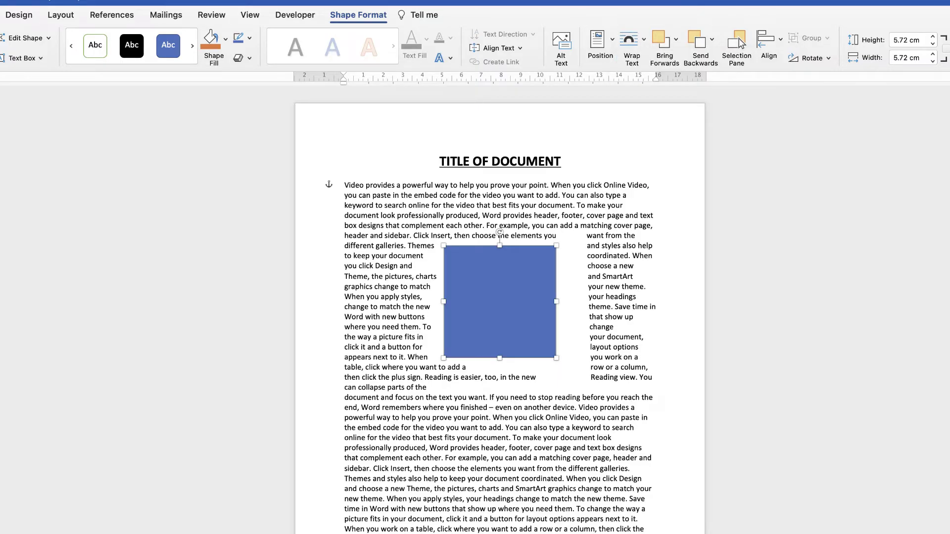
left_click_drag(500, 301, 450, 270)
key("Escape")
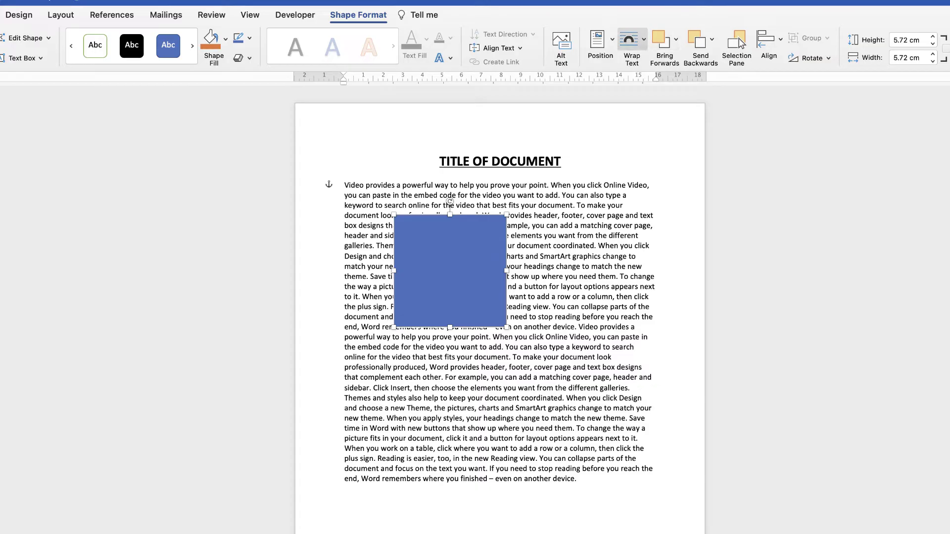
left_click(629, 40)
left_click(653, 96)
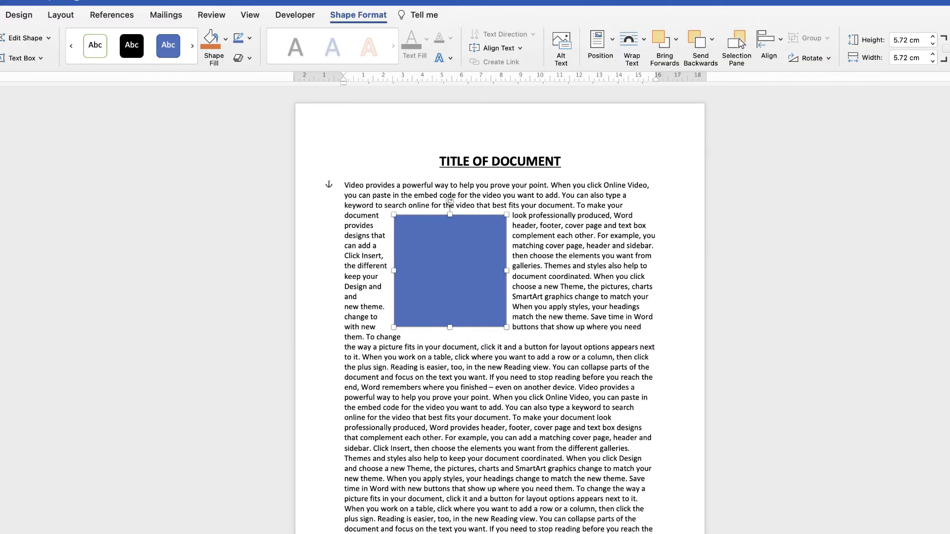
left_click_drag(450, 271, 487, 321)
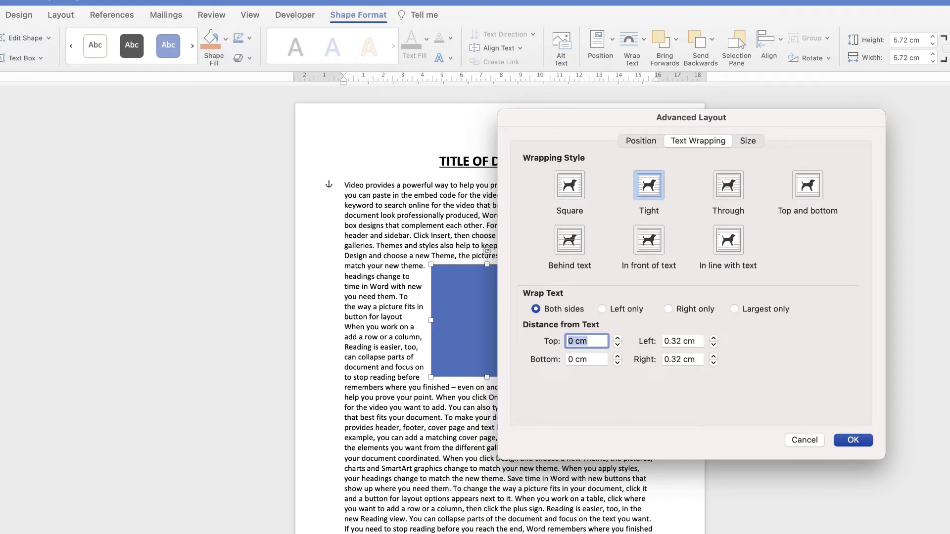
Step: Set top, bottom, left and right distance from text to 1 cm each
type("1")
key("Tab")
type("1")
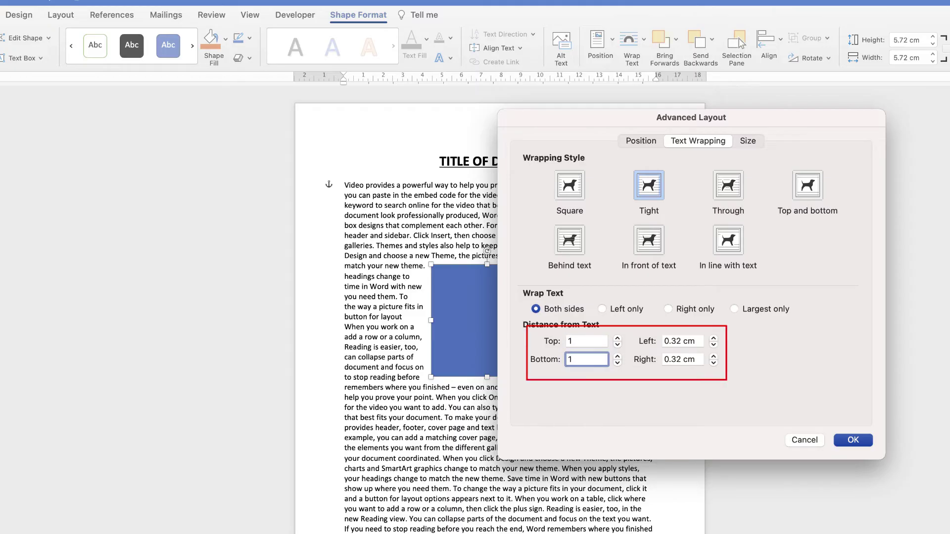
key("Tab")
type("1")
key("Tab")
type("1")
key("Return")
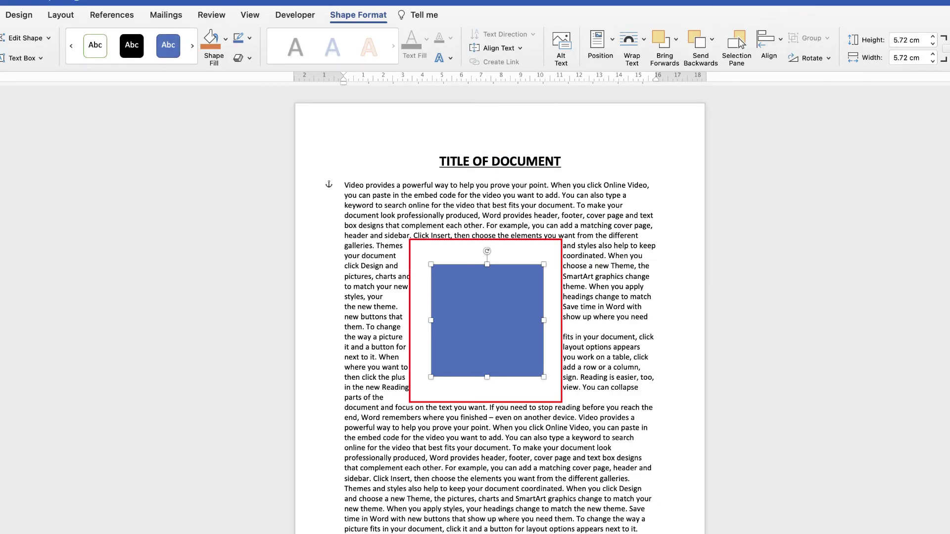
Step: Move the square to the paragraph's left edge, then type and undo a test line
mouse_move(487, 321)
left_mouse_down()
mouse_move(542, 292)
mouse_move(434, 319)
mouse_move(495, 320)
left_mouse_up()
left_click(632, 44)
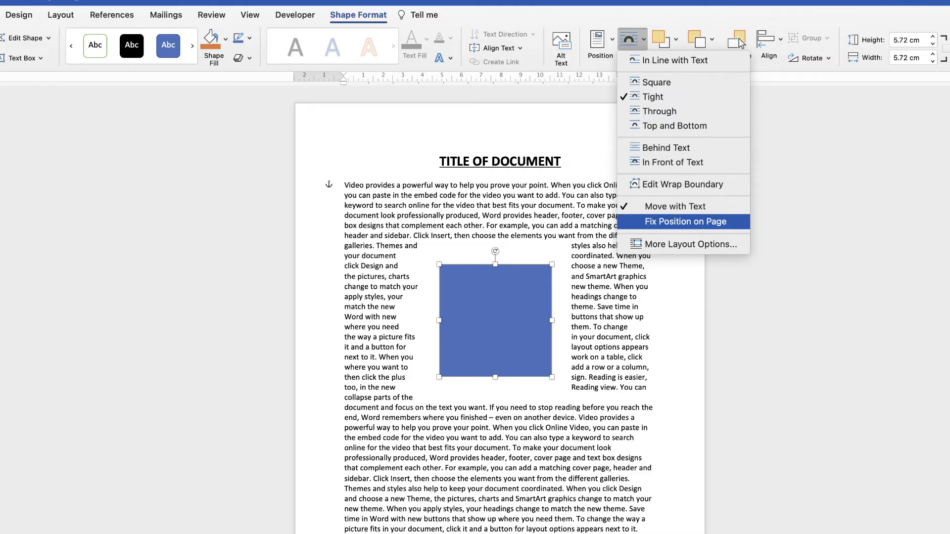
left_click(741, 43)
left_click_drag(511, 322, 428, 303)
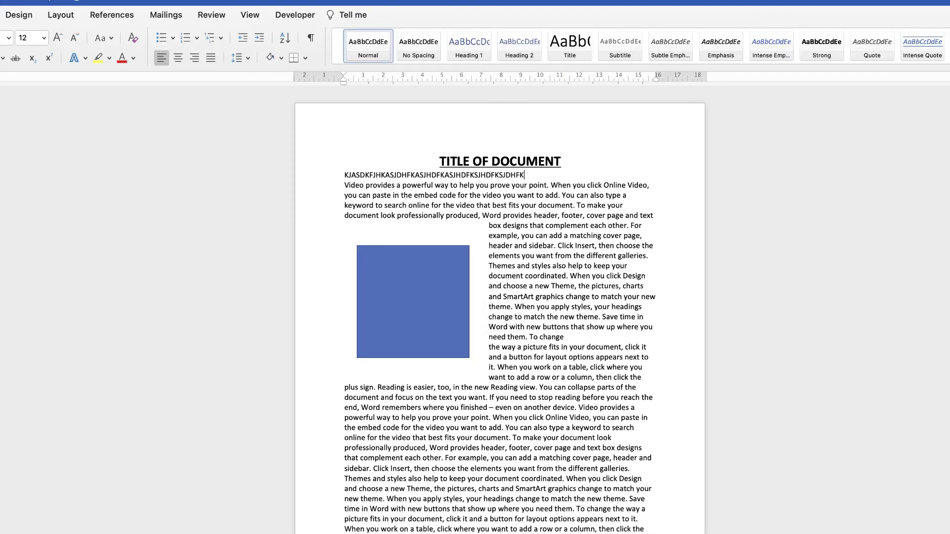
type("SJAHDKFJHSDKFJSHADFKJHSKDJHFKJSHDFKJSDHFKJASHDKFJHASKDJFHKASJDHFKAJSDHFKJSHDKFJHASKDJFHKSDJFHKSJDHFKAJSDHFKSJDHF")
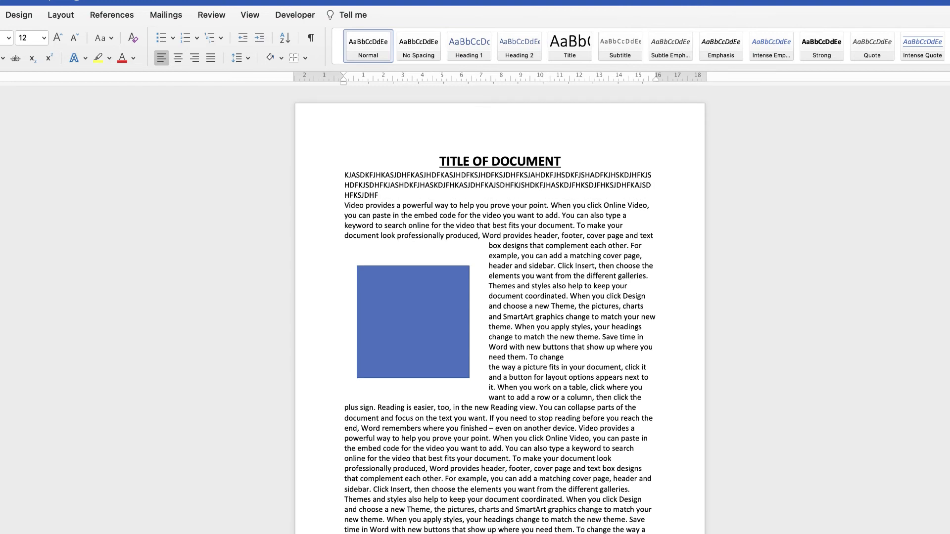
key("super+z")
Step: Set the blue square's text wrapping to Fix Position on Page
left_click(431, 295)
left_click(373, 17)
left_click(644, 43)
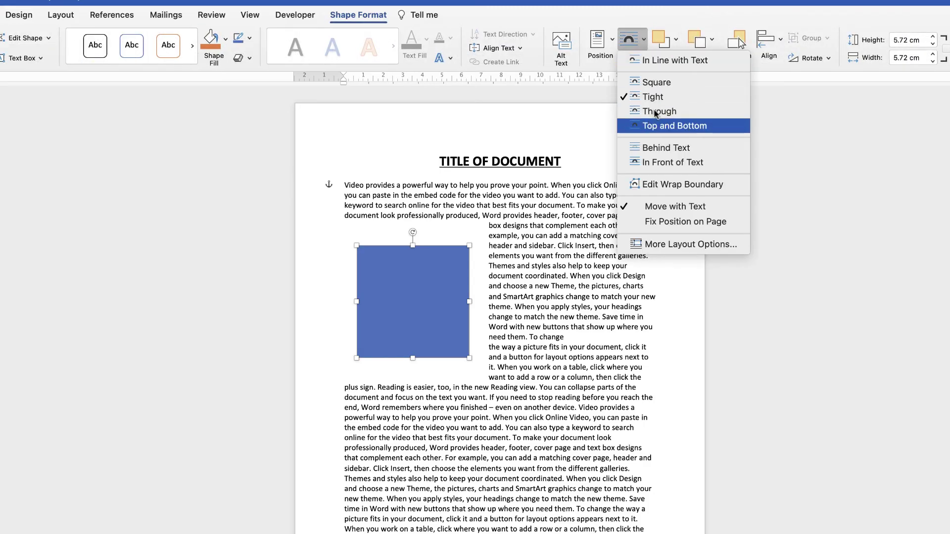
left_click(663, 221)
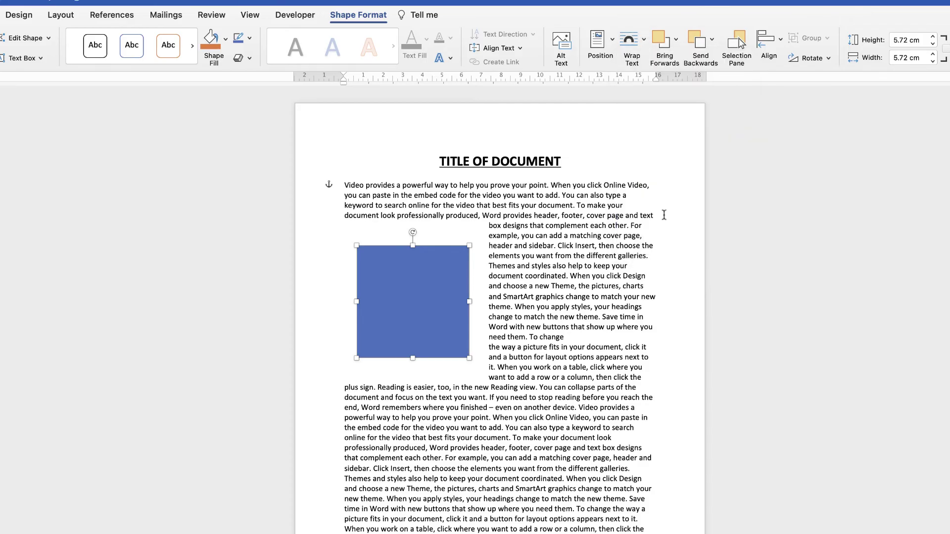
Step: Type a line of test capitals above the square, delete it, and nudge the square slightly left
left_click(348, 175)
type("DFKSDLFGKJ")
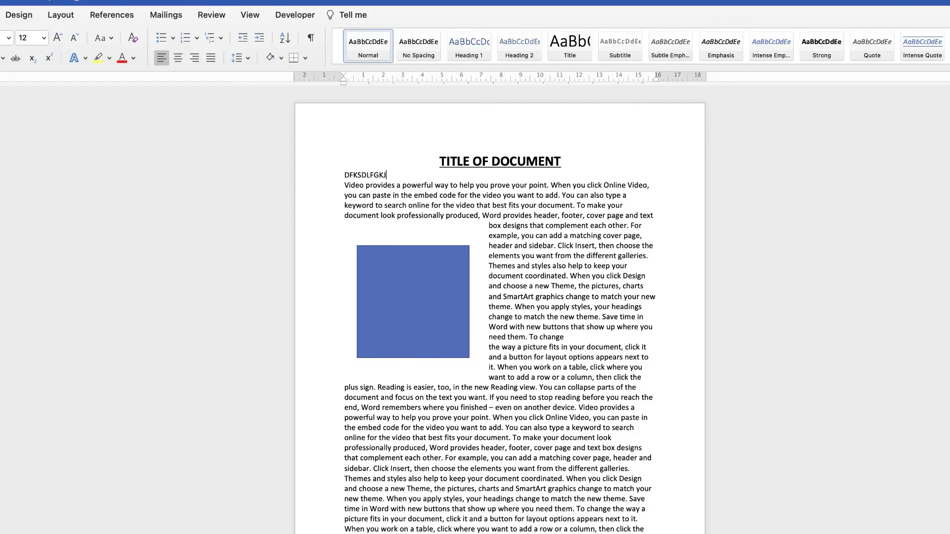
type("SDLFKGLDFKGLDKFGJLDFKGJLSDKFGJLDFKGJLDFKGJLSDKFGJLSDKFJGLKDFJGLKSDFJGLSDKFJGLDSKFJGLSDKFJGLSDKFJGLKDFGJLSDKFJGLSKDFJGLDKFJGLKSDFJGLKFDJGLSDKFJGLKDFJ")
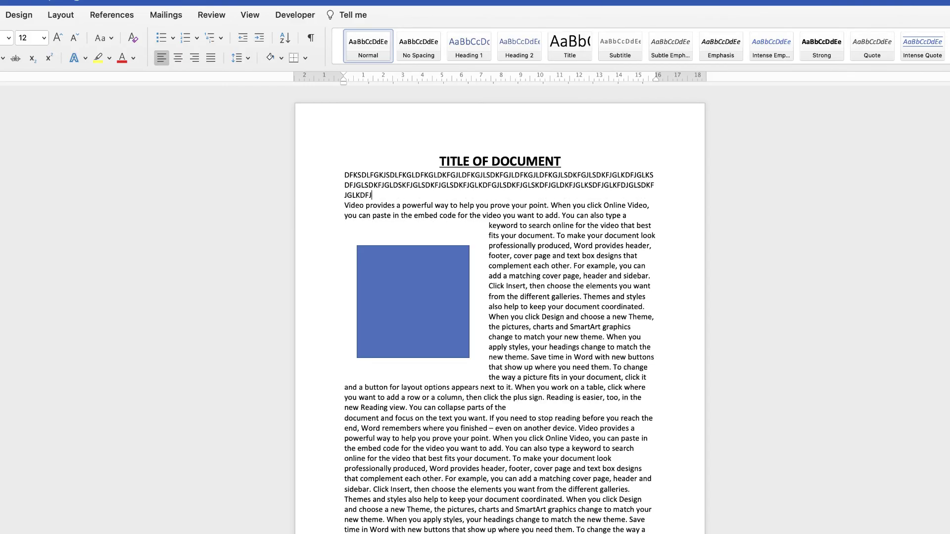
key("BackSpace")
key("BackSpace")
key("BackSpace")
key("BackSpace")
key("BackSpace")
key("BackSpace")
key("BackSpace")
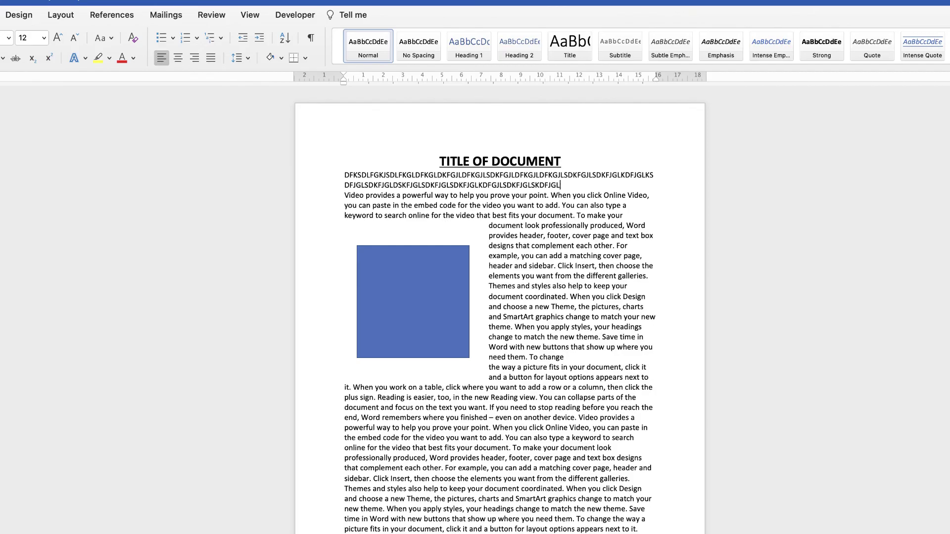
key("alt+BackSpace")
left_click_drag(413, 302, 405, 302)
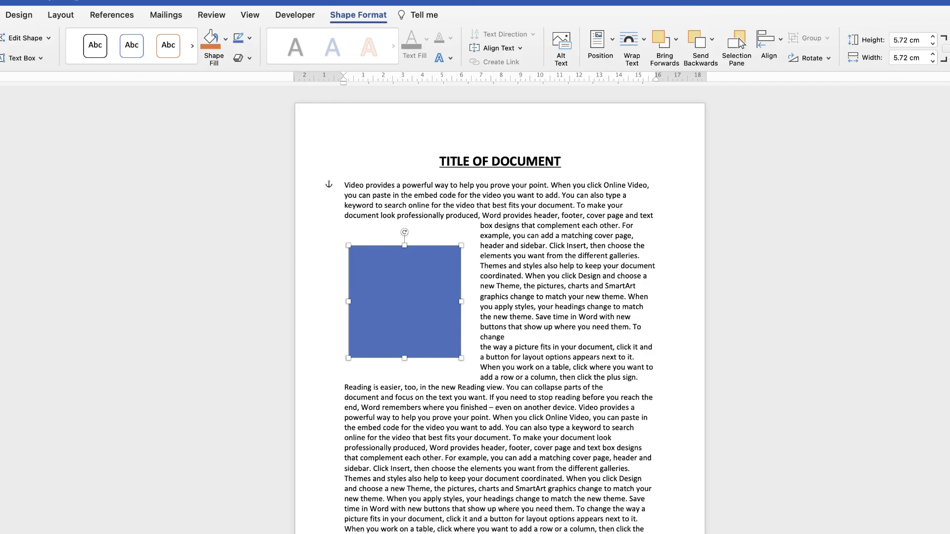
left_click(528, 499)
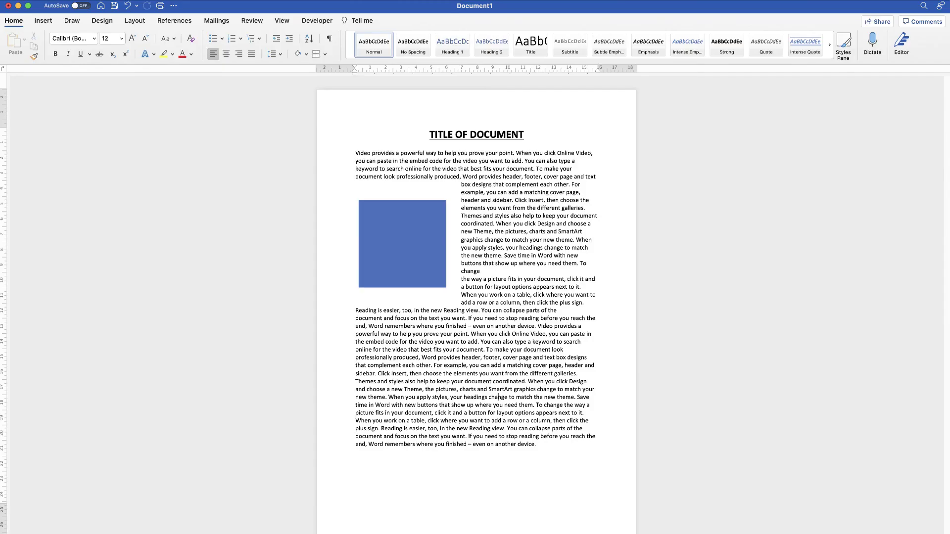